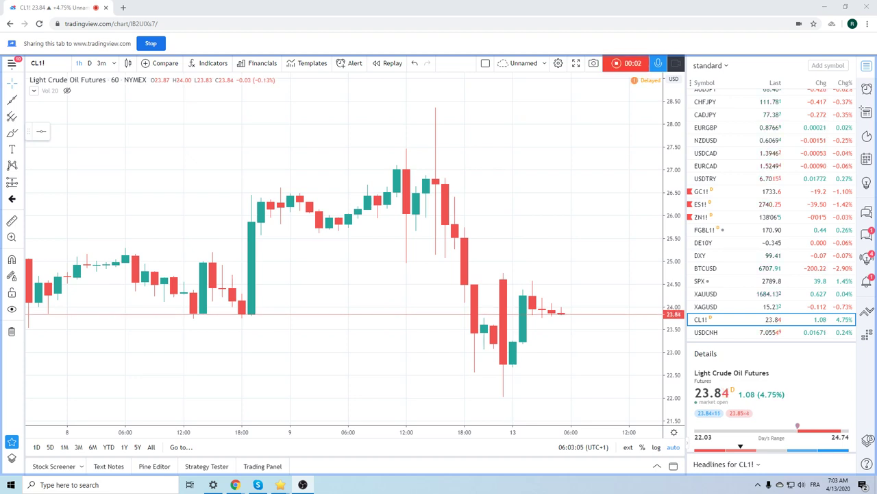
- Pan the CL1! hourly chart back to show candles from around 6–9 April
{"action": "left_click_drag", "start_coordinate": [300, 116], "coordinate": [379, 167]}
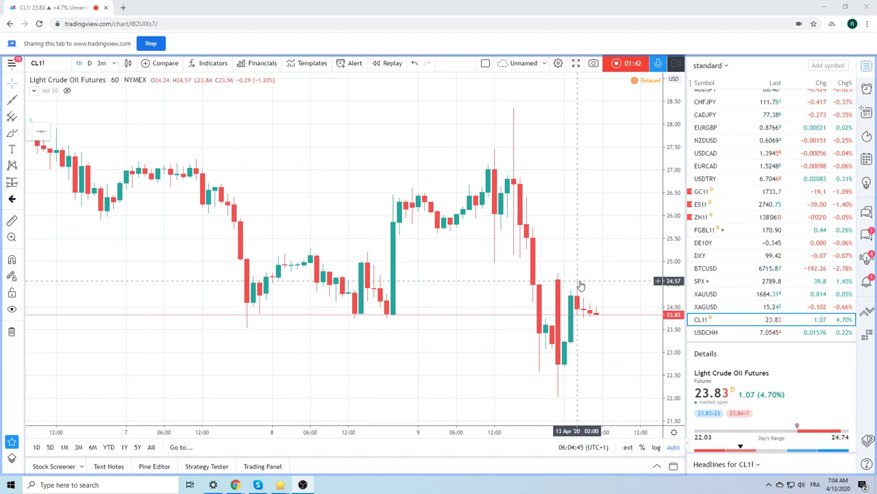
{"action": "scroll", "coordinate": [580, 285], "scroll_direction": "down", "scroll_amount": 2}
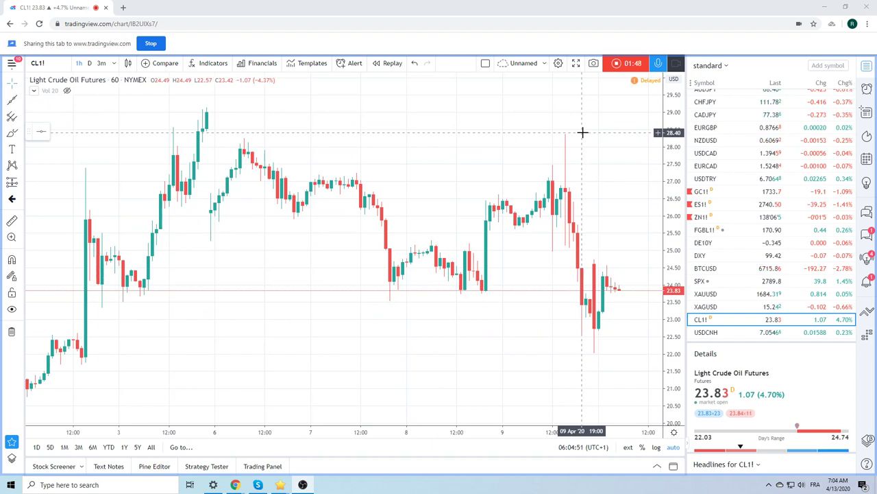
{"action": "scroll", "coordinate": [390, 235], "scroll_direction": "up", "scroll_amount": 3}
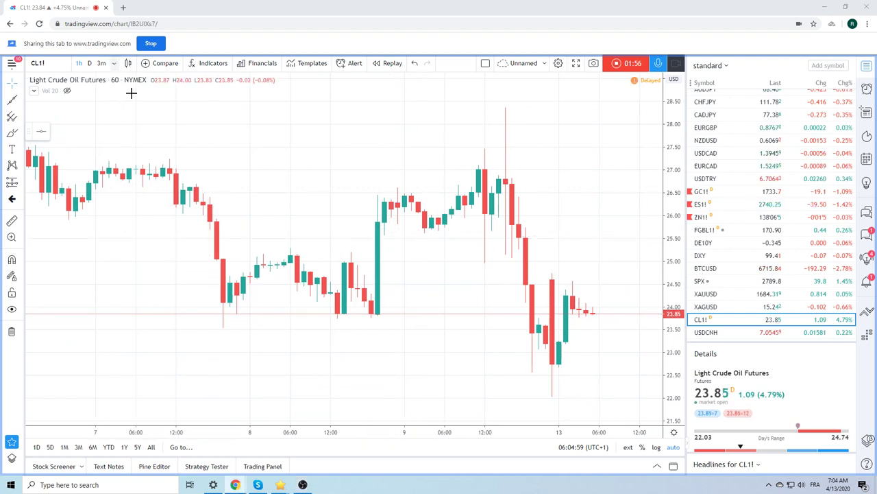
- Switch Light Crude Oil Futures to the 1-month interval and zoom out to cover 1987–2020
{"action": "left_click", "coordinate": [113, 64]}
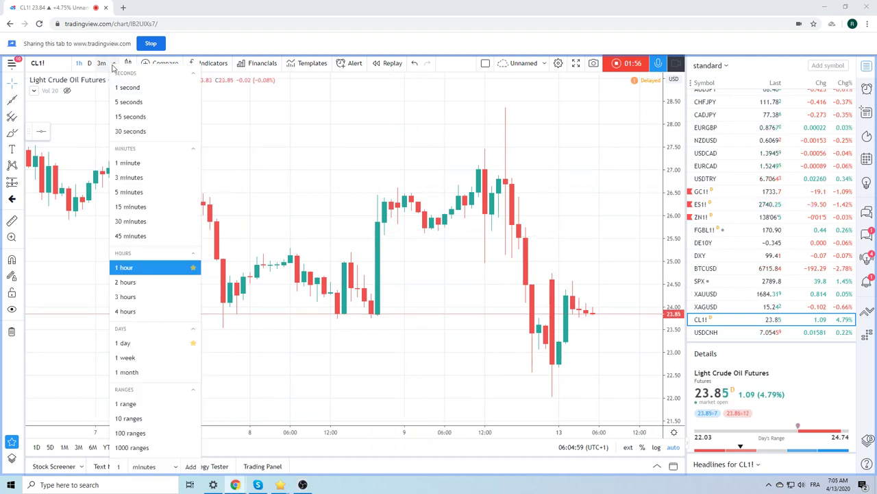
{"action": "left_click", "coordinate": [170, 374]}
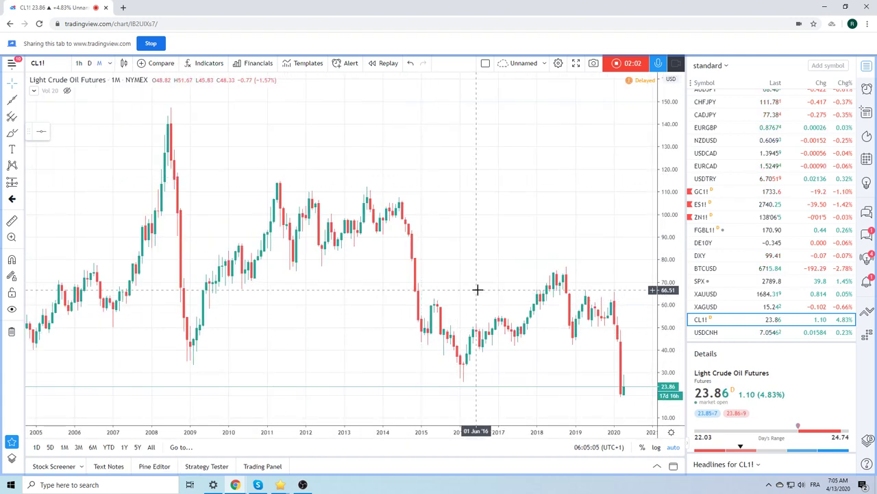
{"action": "scroll", "coordinate": [425, 225], "scroll_direction": "down", "scroll_amount": 4}
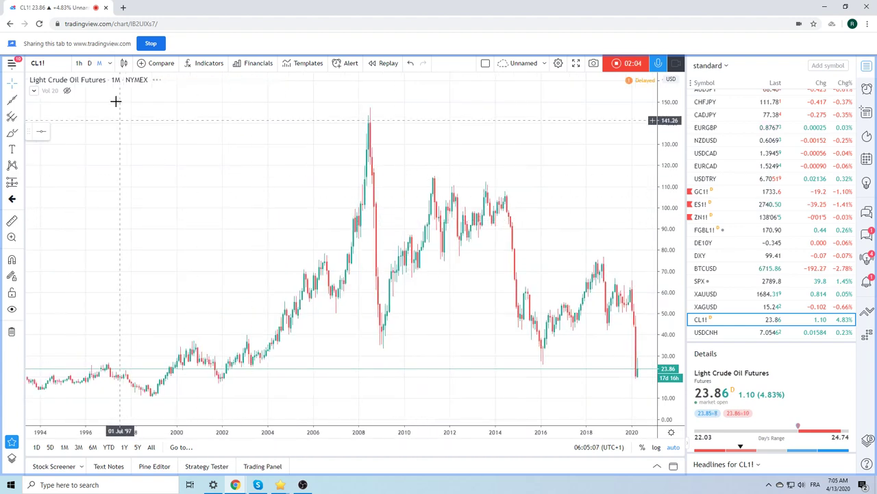
{"action": "scroll", "coordinate": [362, 213], "scroll_direction": "down", "scroll_amount": 2}
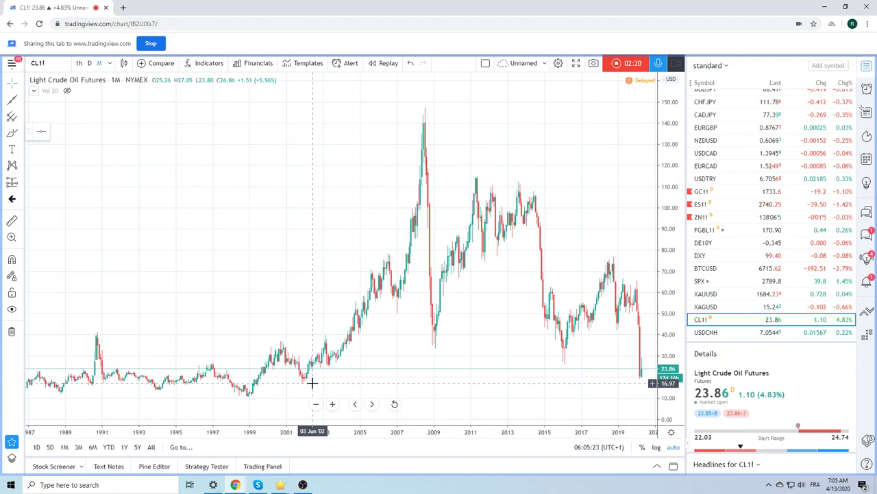
- Zoom the monthly oil chart to 2007–2021, showing the 2008 peak near 147 and the 2020 collapse
{"action": "scroll", "coordinate": [259, 317], "scroll_direction": "up", "scroll_amount": 3}
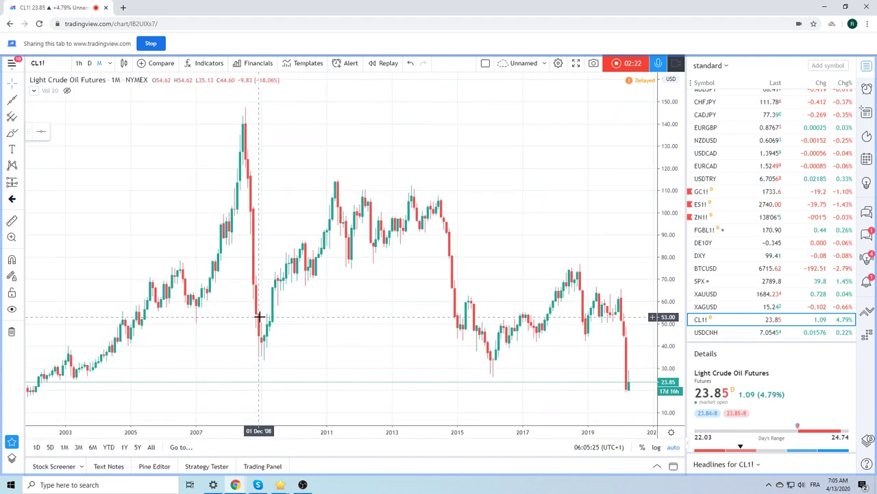
{"action": "scroll", "coordinate": [259, 317], "scroll_direction": "down", "scroll_amount": 2}
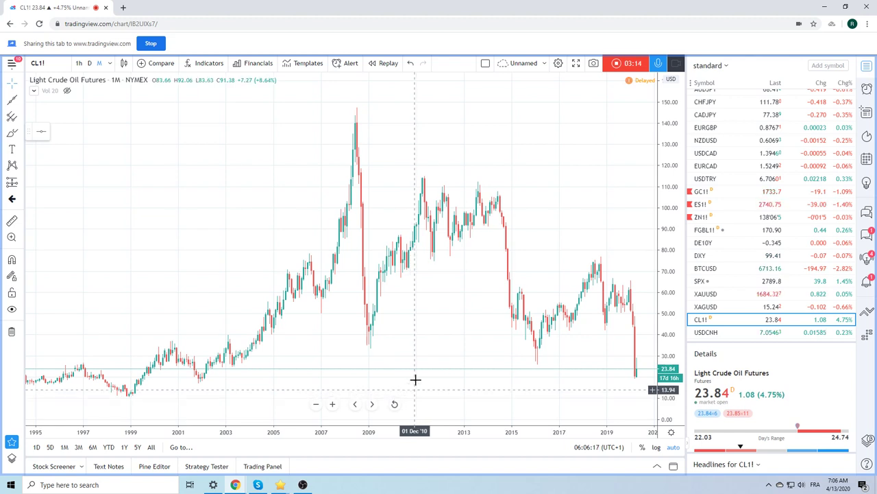
{"action": "scroll", "coordinate": [414, 374], "scroll_direction": "down", "scroll_amount": 2}
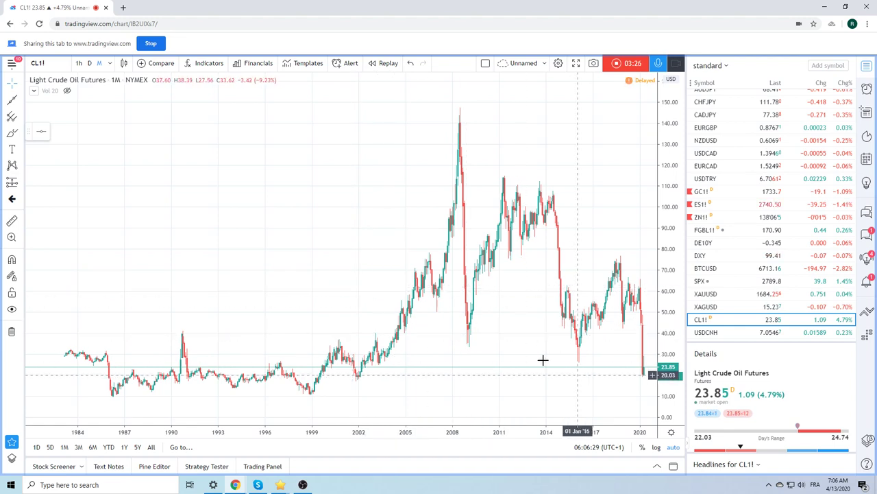
{"action": "scroll", "coordinate": [521, 353], "scroll_direction": "up", "scroll_amount": 5}
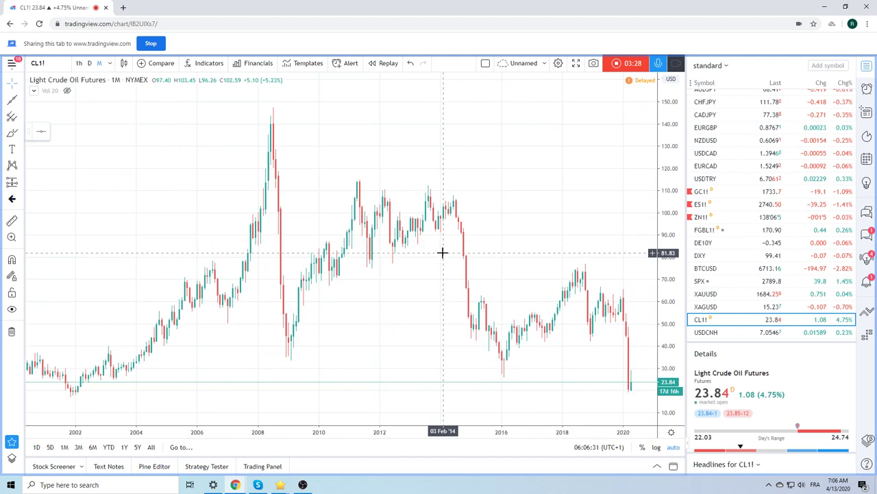
{"action": "scroll", "coordinate": [404, 248], "scroll_direction": "down", "scroll_amount": 3}
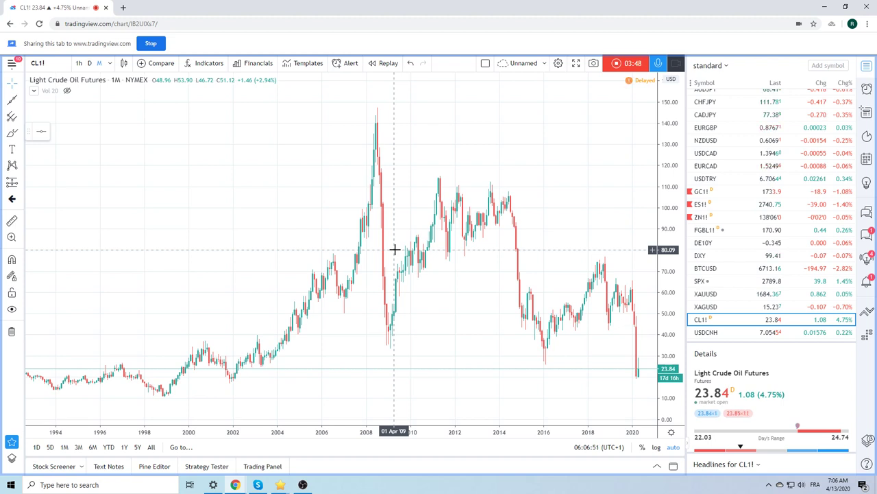
{"action": "scroll", "coordinate": [346, 229], "scroll_direction": "up", "scroll_amount": 5}
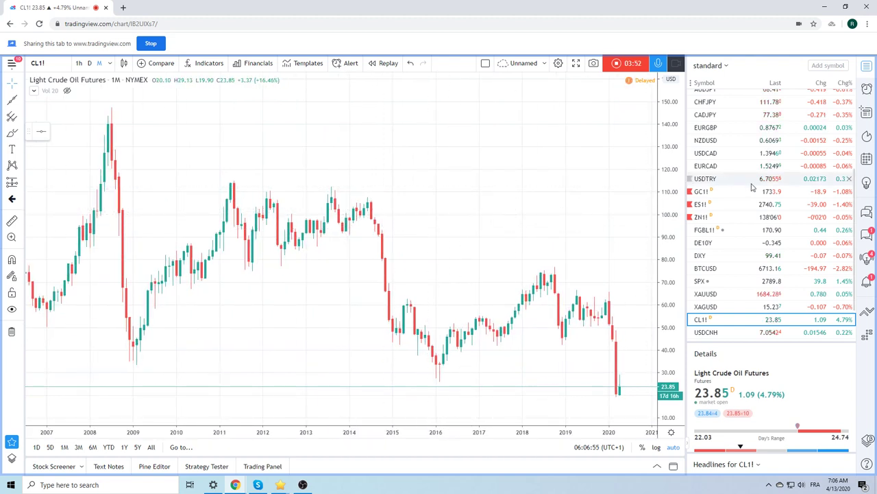
{"action": "left_click", "coordinate": [715, 195]}
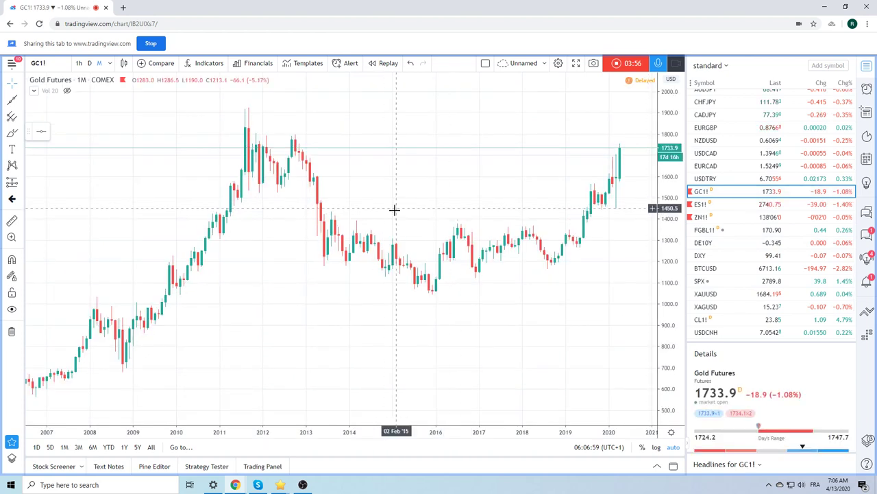
{"action": "scroll", "coordinate": [394, 209], "scroll_direction": "down", "scroll_amount": 2}
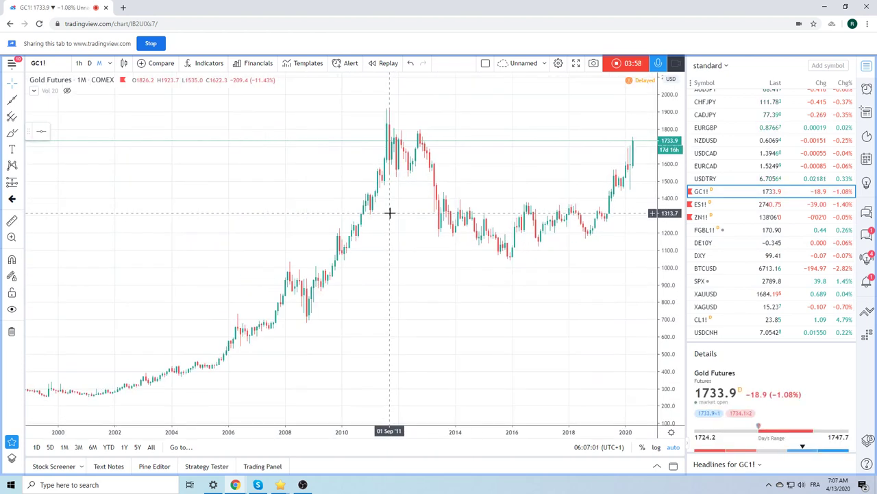
{"action": "scroll", "coordinate": [323, 198], "scroll_direction": "up", "scroll_amount": 2}
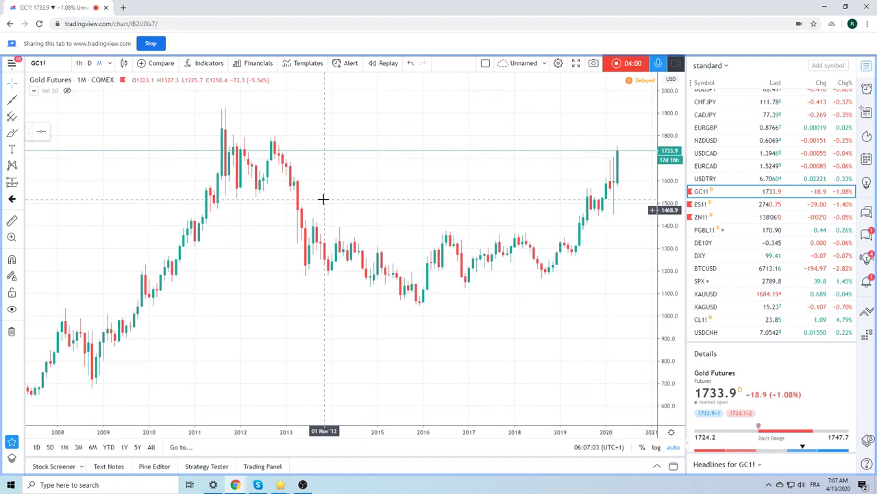
{"action": "scroll", "coordinate": [358, 204], "scroll_direction": "up", "scroll_amount": 3}
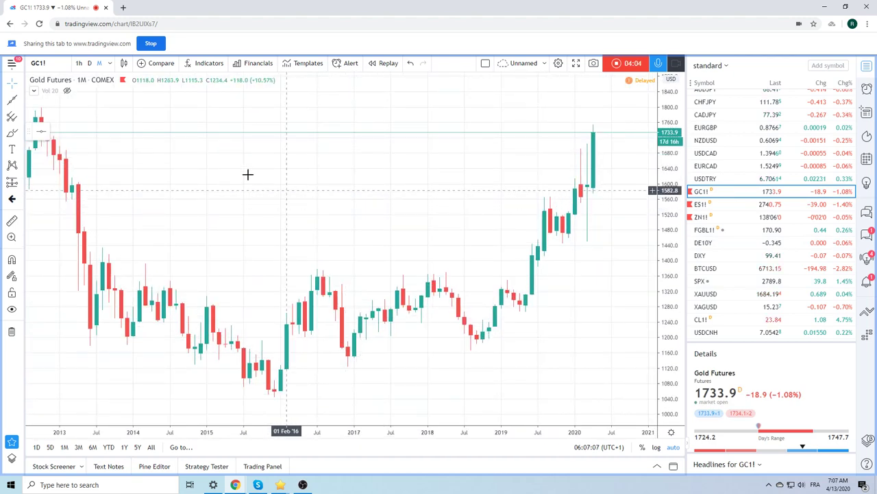
{"action": "left_click", "coordinate": [90, 63]}
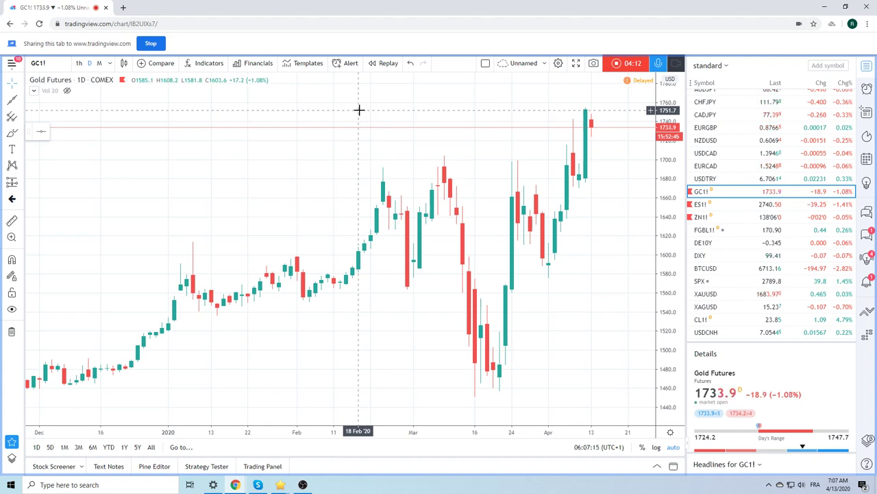
{"action": "scroll", "coordinate": [459, 209], "scroll_direction": "down", "scroll_amount": 3}
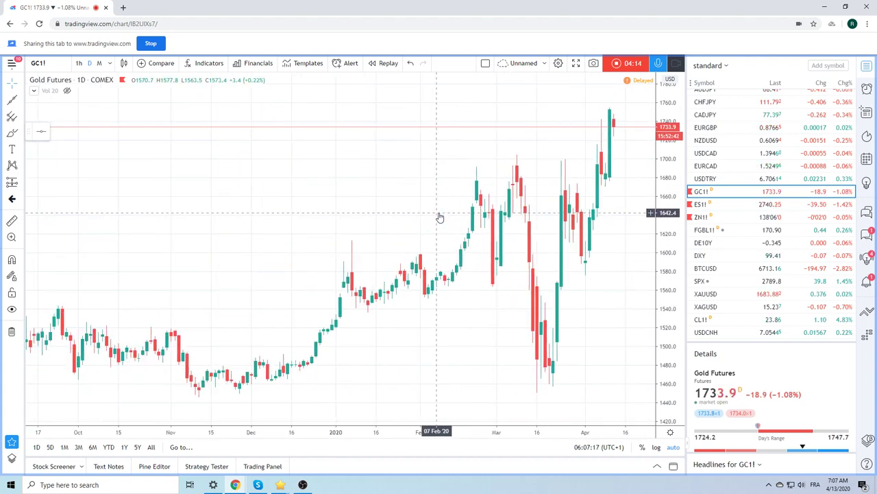
{"action": "scroll", "coordinate": [438, 213], "scroll_direction": "up", "scroll_amount": 2}
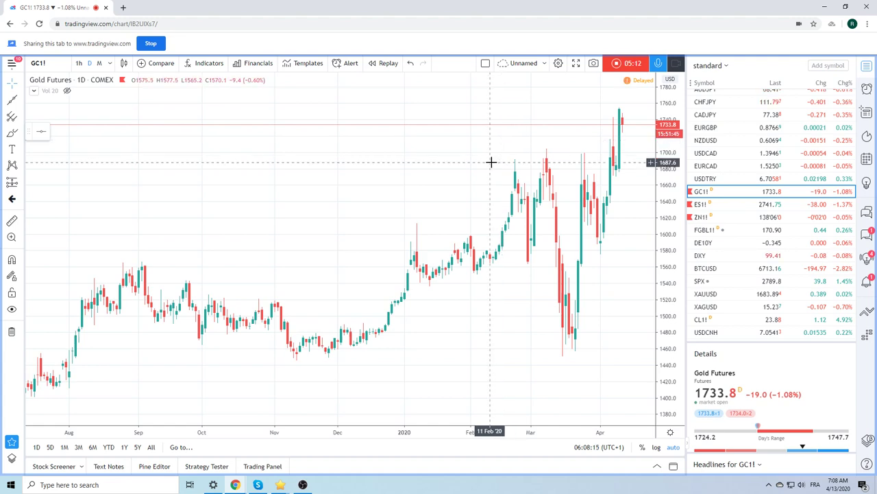
{"action": "scroll", "coordinate": [489, 161], "scroll_direction": "up", "scroll_amount": 2}
{"action": "scroll", "coordinate": [490, 160], "scroll_direction": "down", "scroll_amount": 2}
{"action": "scroll", "coordinate": [476, 135], "scroll_direction": "up", "scroll_amount": 2}
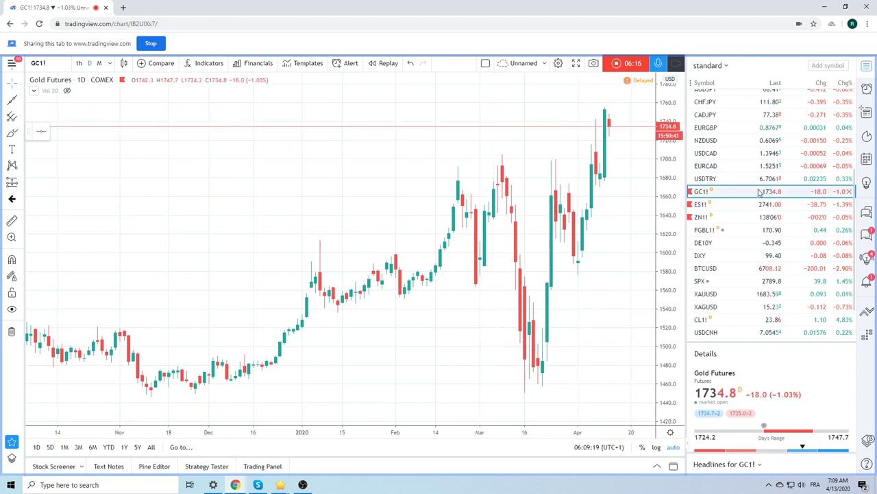
- Load the USDCHF daily chart from the watchlist and zoom out to June 2019–April 2020
{"action": "scroll", "coordinate": [759, 192], "scroll_direction": "up", "scroll_amount": 3}
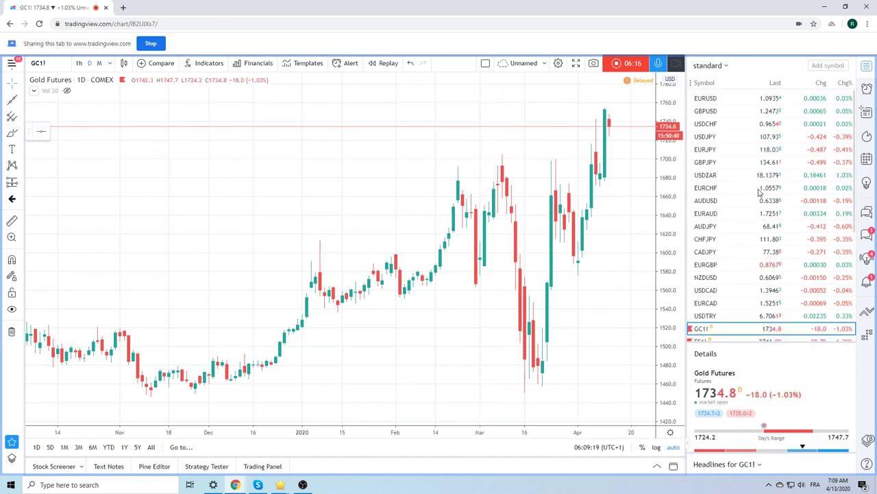
{"action": "left_click", "coordinate": [713, 126]}
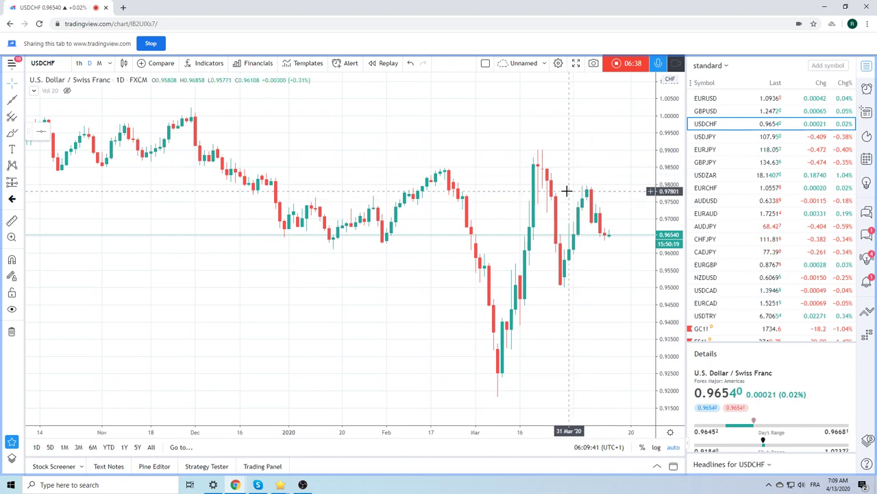
{"action": "scroll", "coordinate": [578, 191], "scroll_direction": "down", "scroll_amount": 2}
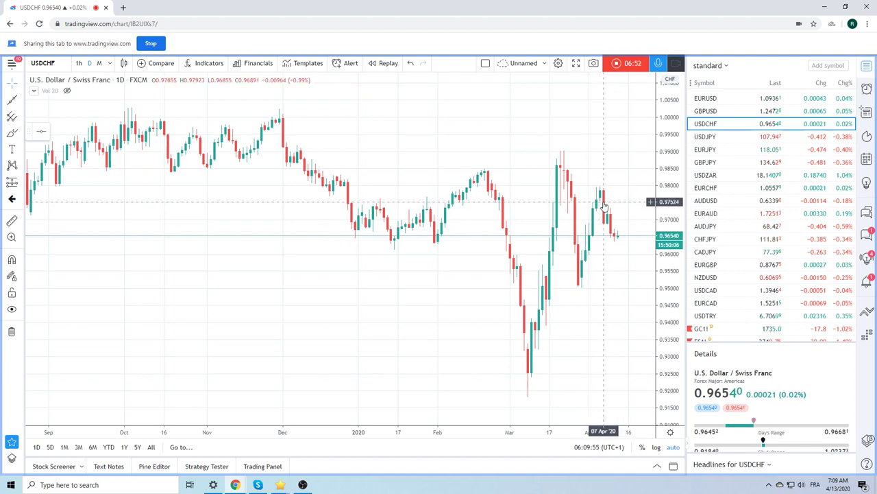
{"action": "scroll", "coordinate": [611, 205], "scroll_direction": "down", "scroll_amount": 1}
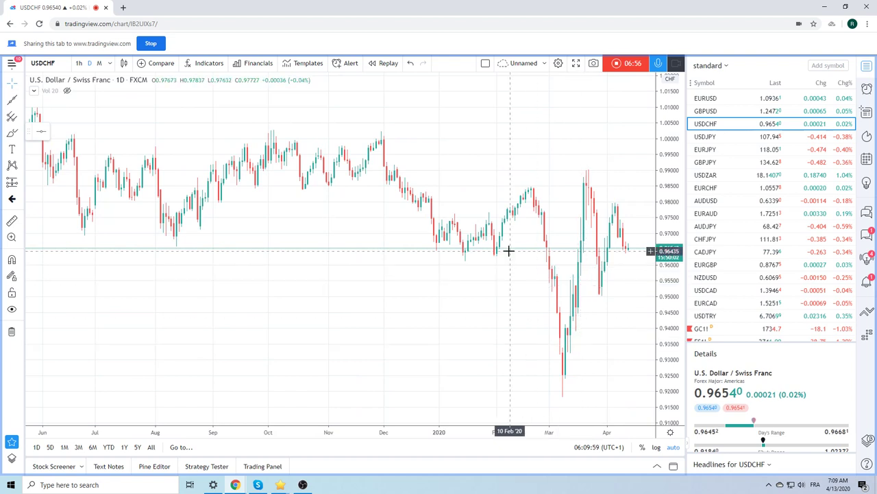
- View USDCHF on monthly candles, then return to 1-day candles covering October 2019–April 2020
{"action": "left_click", "coordinate": [99, 63]}
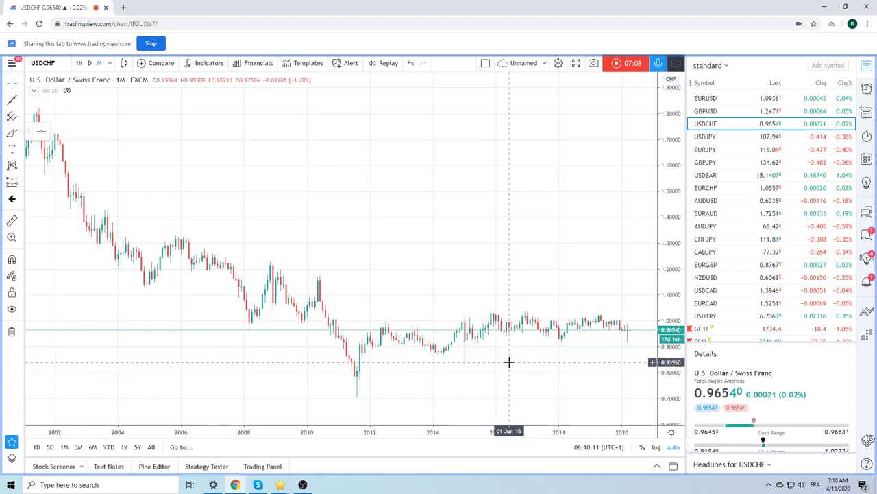
{"action": "scroll", "coordinate": [525, 323], "scroll_direction": "up", "scroll_amount": 3}
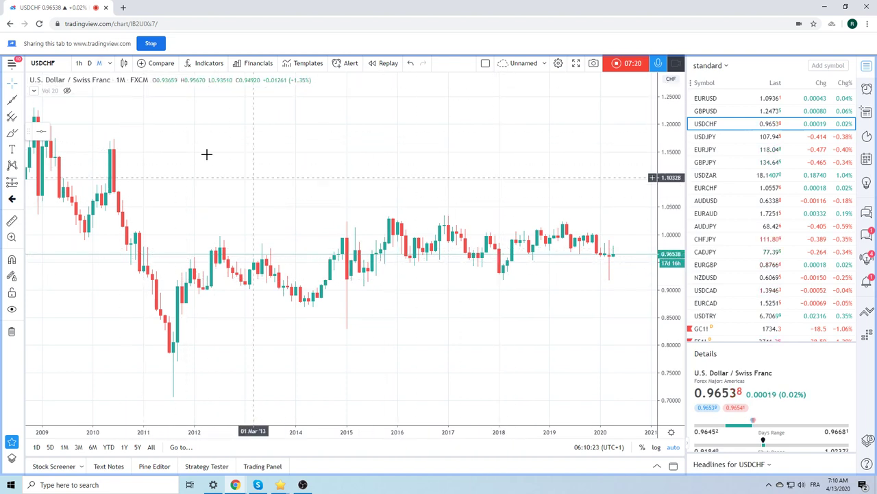
{"action": "left_click", "coordinate": [109, 63]}
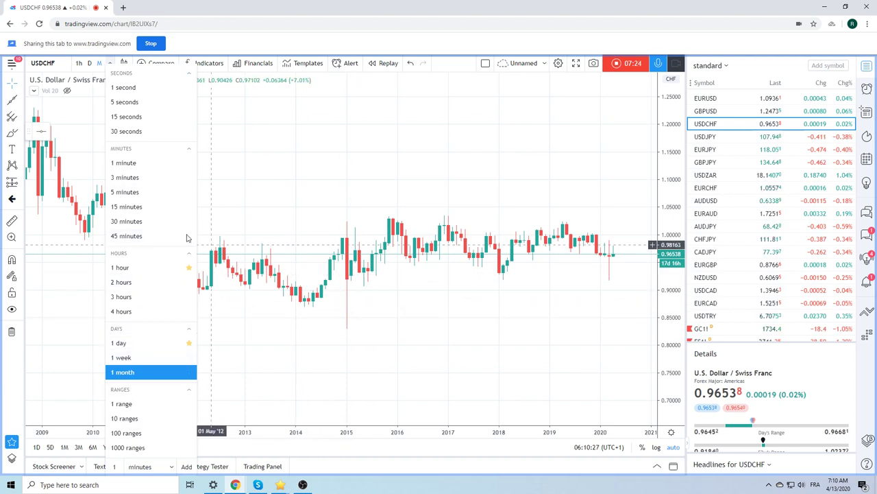
{"action": "left_click", "coordinate": [132, 343]}
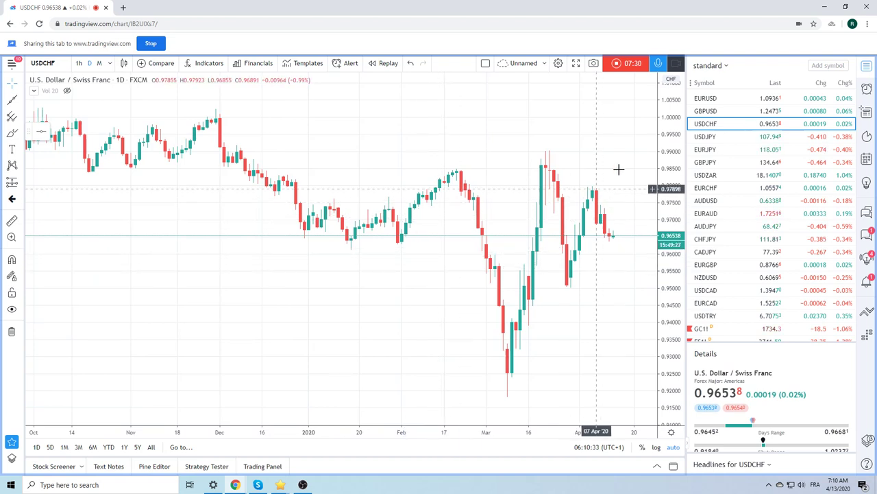
{"action": "left_click", "coordinate": [60, 62]}
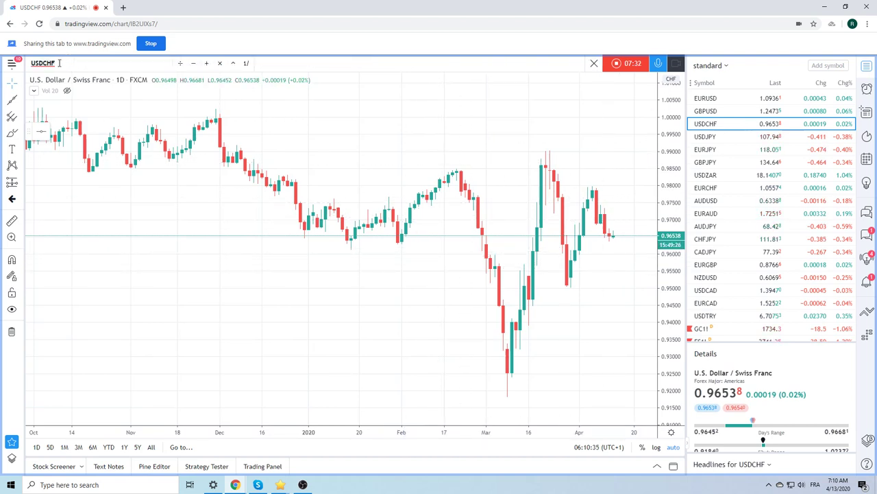
- Load the USDNOK daily chart and zoom to show its March peak near 12.0
{"action": "type", "text": "USDNOK"}
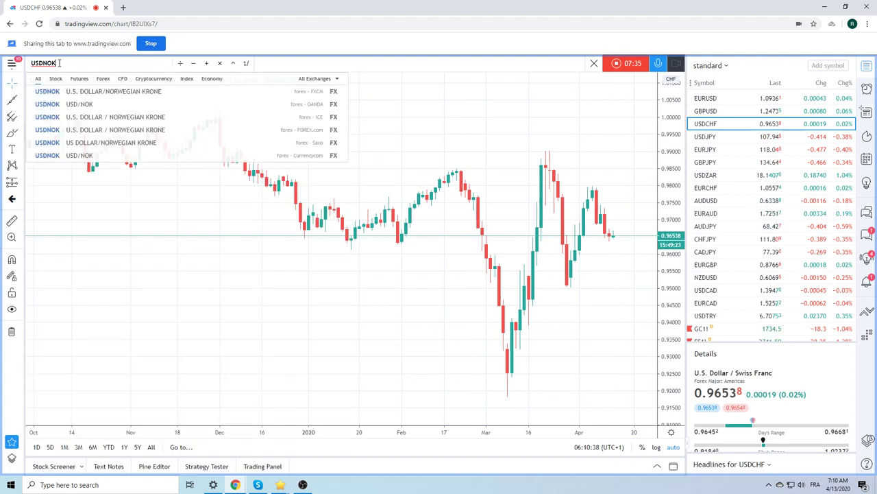
{"action": "key", "text": "Return"}
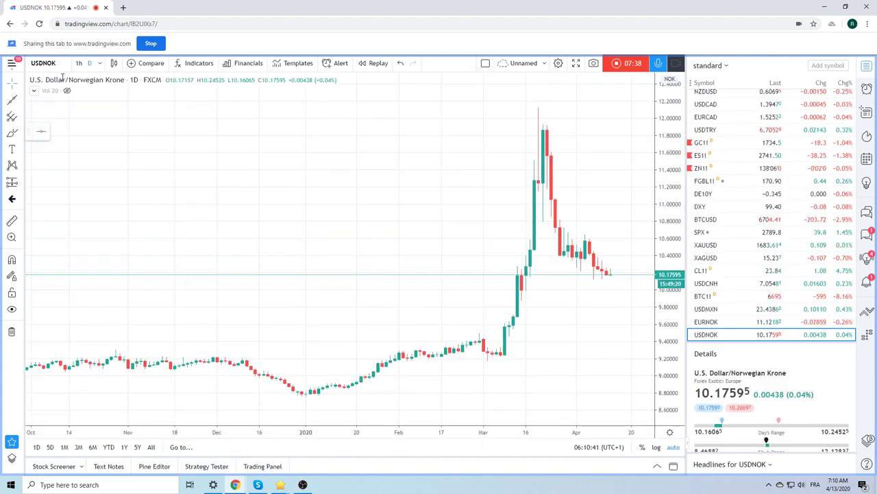
{"action": "scroll", "coordinate": [445, 263], "scroll_direction": "up", "scroll_amount": 3}
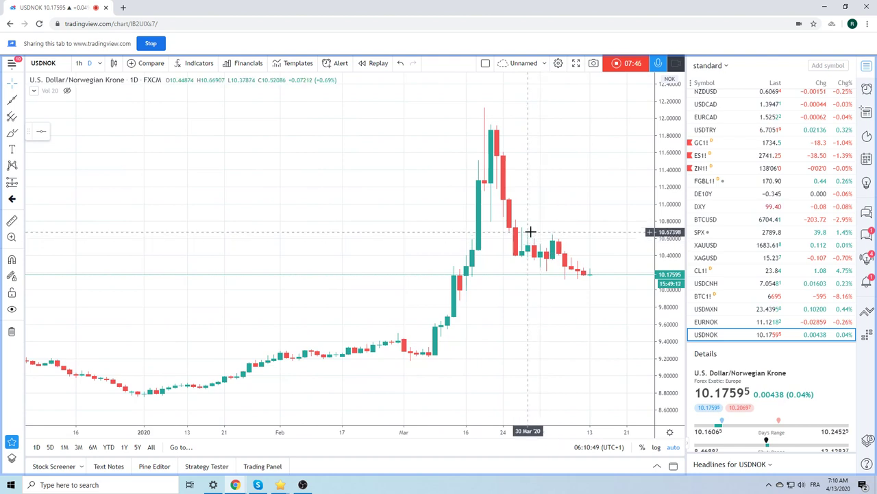
{"action": "scroll", "coordinate": [496, 210], "scroll_direction": "down", "scroll_amount": 2}
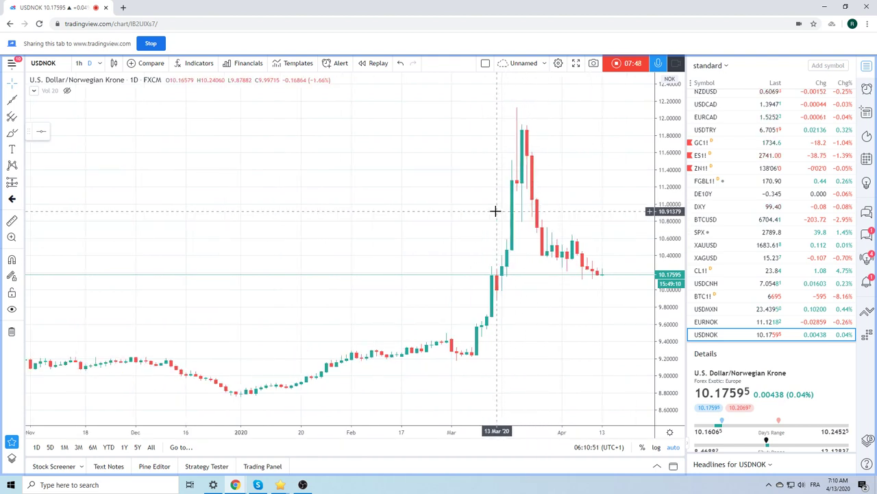
{"action": "scroll", "coordinate": [460, 212], "scroll_direction": "up", "scroll_amount": 2}
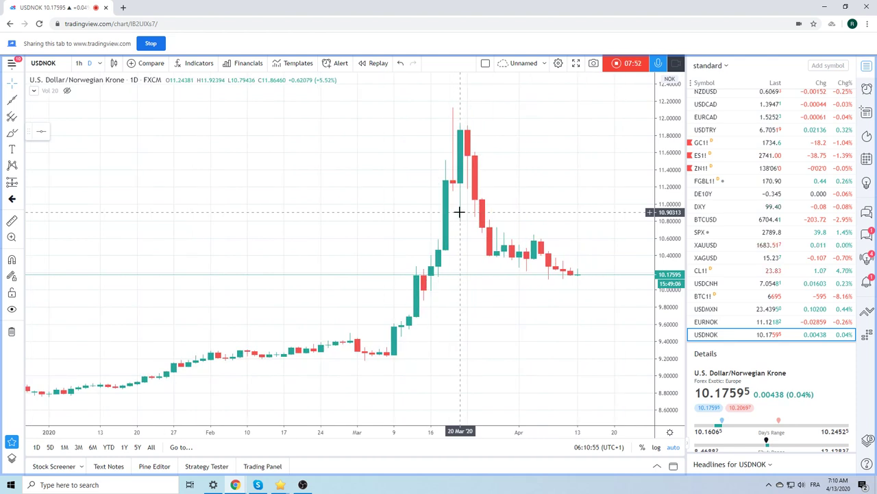
{"action": "scroll", "coordinate": [728, 194], "scroll_direction": "up", "scroll_amount": 4}
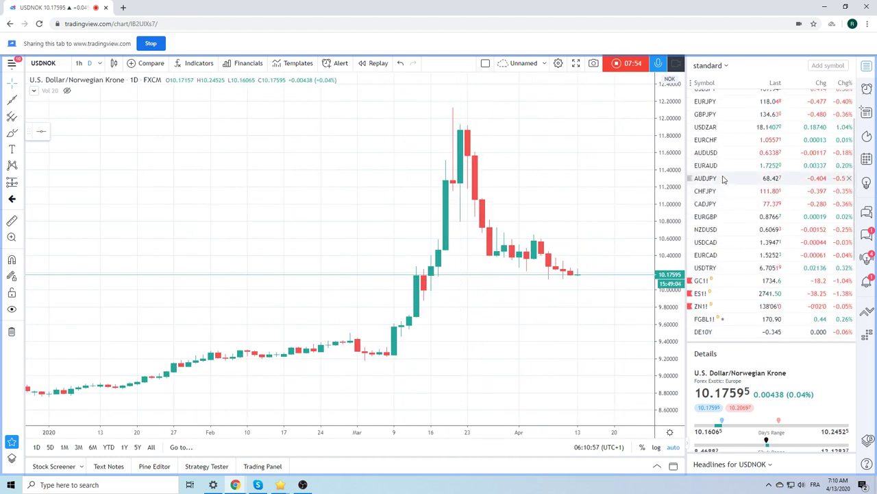
- Load the EURUSD daily chart, with its descending trendline from the March high
{"action": "scroll", "coordinate": [723, 178], "scroll_direction": "up", "scroll_amount": 2}
{"action": "left_click", "coordinate": [706, 98]}
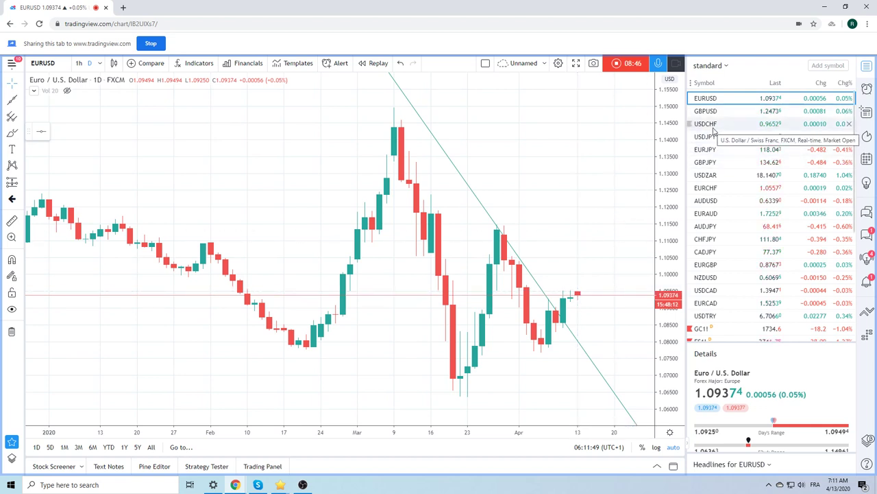
- Hide the descending trendline on the EURUSD daily chart
{"action": "right_click", "coordinate": [534, 282]}
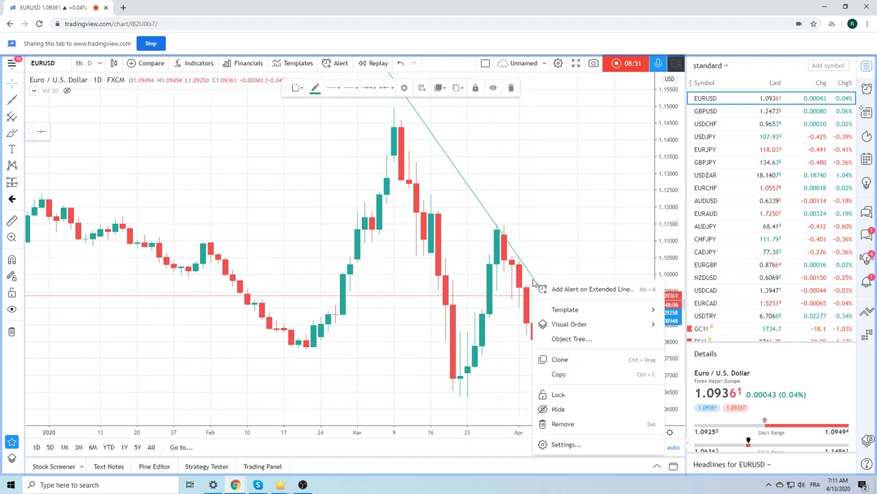
{"action": "left_click", "coordinate": [583, 409]}
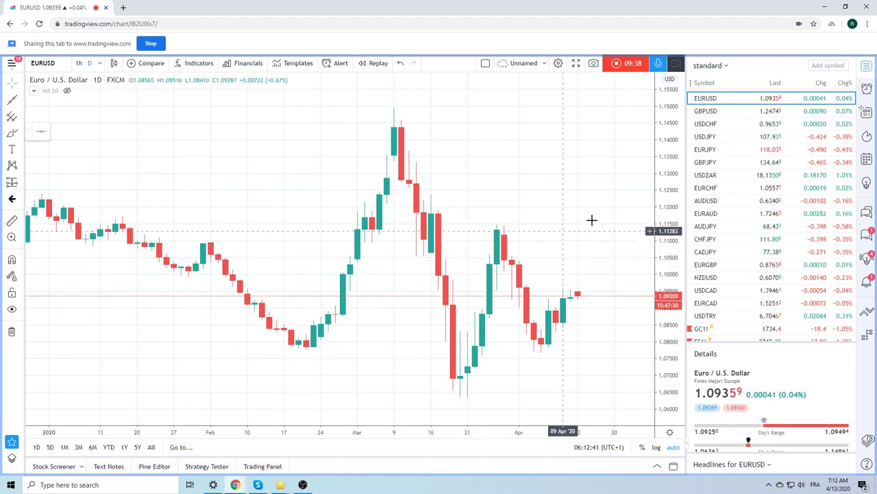
- Load the USDJPY daily chart and zoom out to show its March low near 101
{"action": "left_click", "coordinate": [712, 137]}
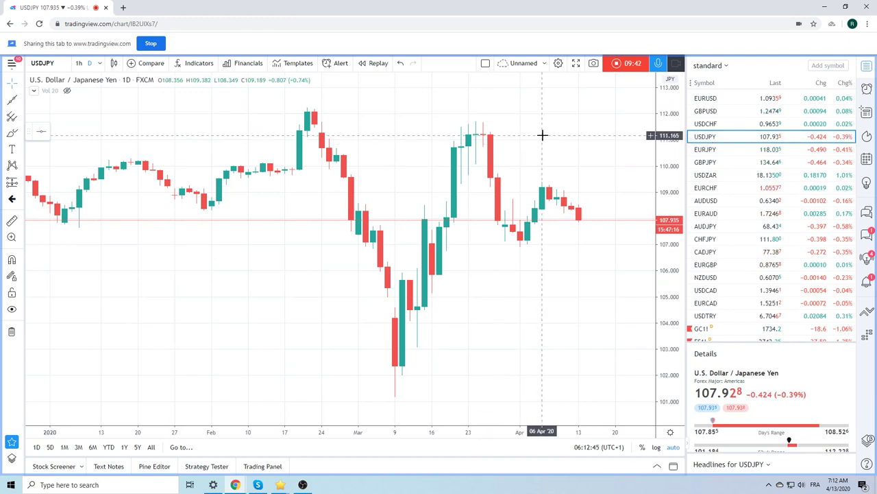
{"action": "scroll", "coordinate": [541, 140], "scroll_direction": "down", "scroll_amount": 1}
{"action": "scroll", "coordinate": [541, 140], "scroll_direction": "down", "scroll_amount": 1}
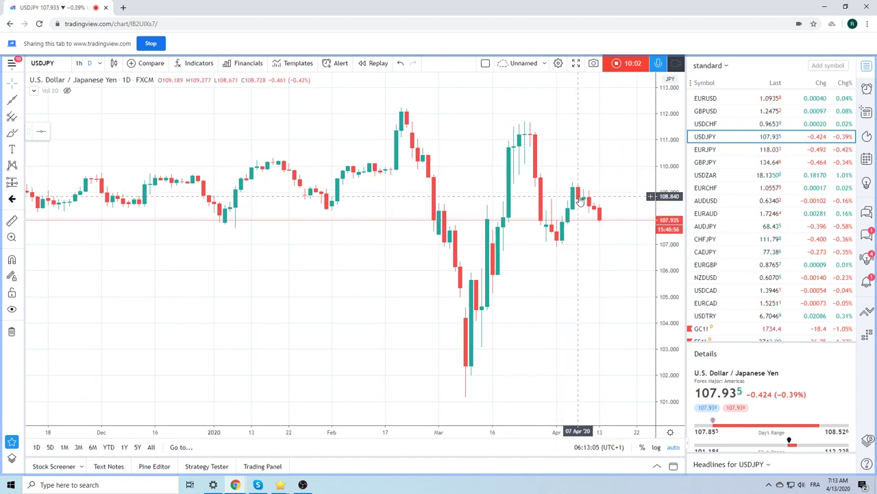
{"action": "scroll", "coordinate": [743, 198], "scroll_direction": "down", "scroll_amount": 2}
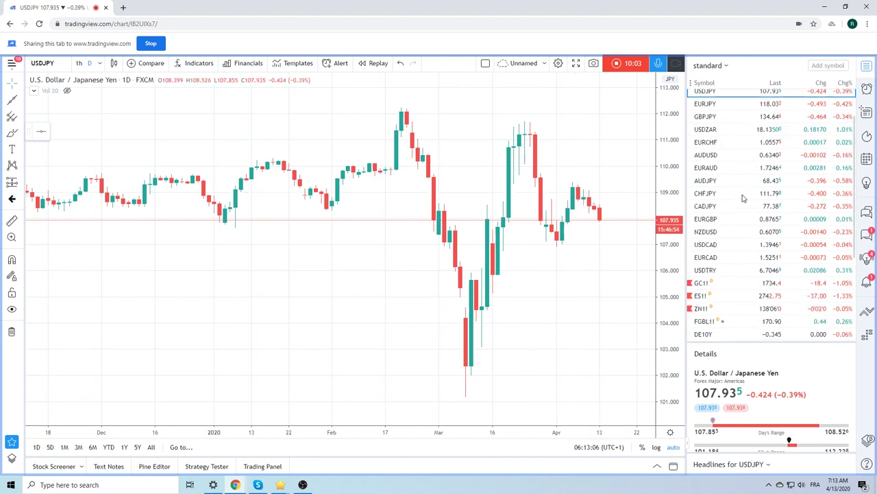
- Review the ES1! S&P 500 E-mini chart, then load the FGBL1! Euro Bund daily chart
{"action": "left_click", "coordinate": [720, 295]}
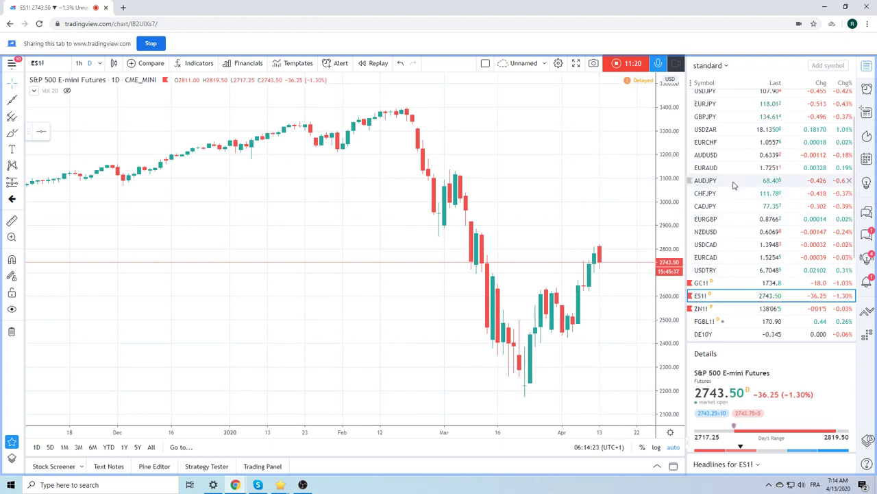
{"action": "left_click", "coordinate": [728, 325]}
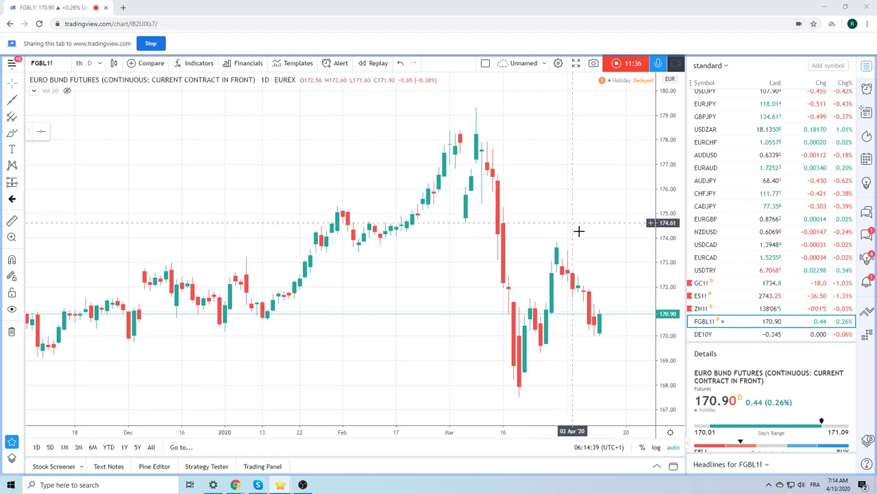
- View the DE10Y German yield chart, then the ZN1! 10 Year T-Note futures daily chart zoomed out
{"action": "left_click", "coordinate": [704, 336]}
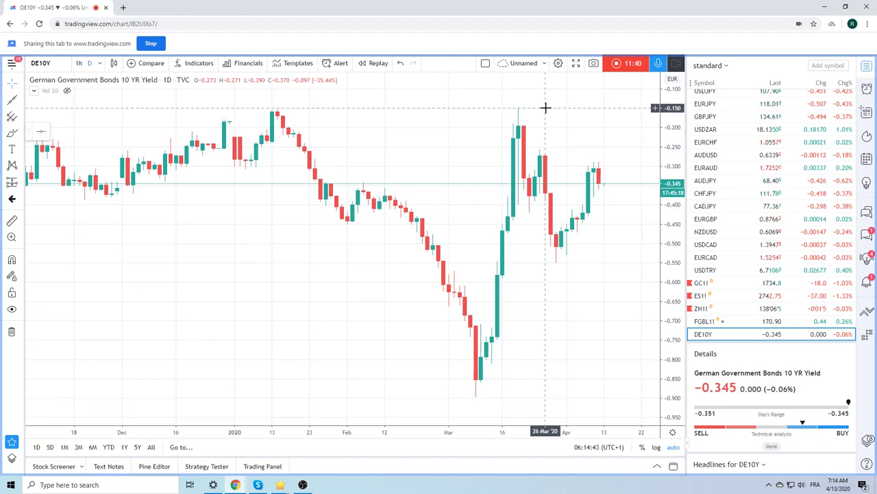
{"action": "scroll", "coordinate": [760, 168], "scroll_direction": "down", "scroll_amount": 2}
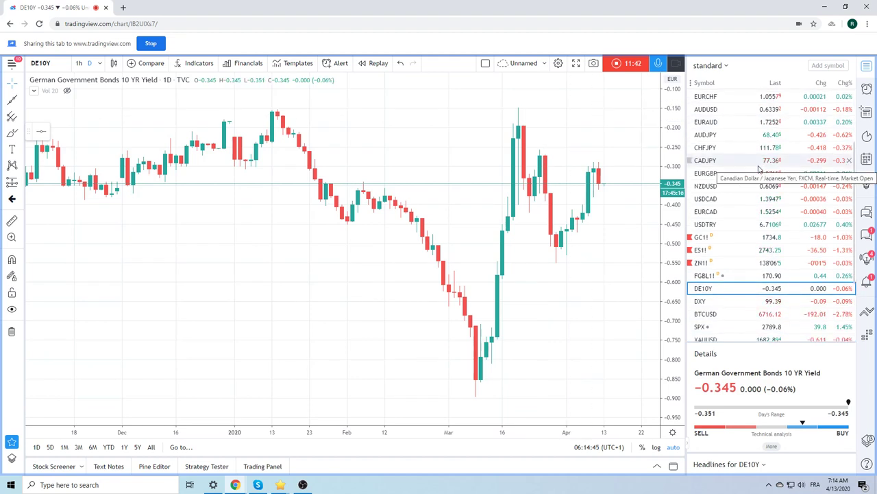
{"action": "left_click", "coordinate": [701, 264]}
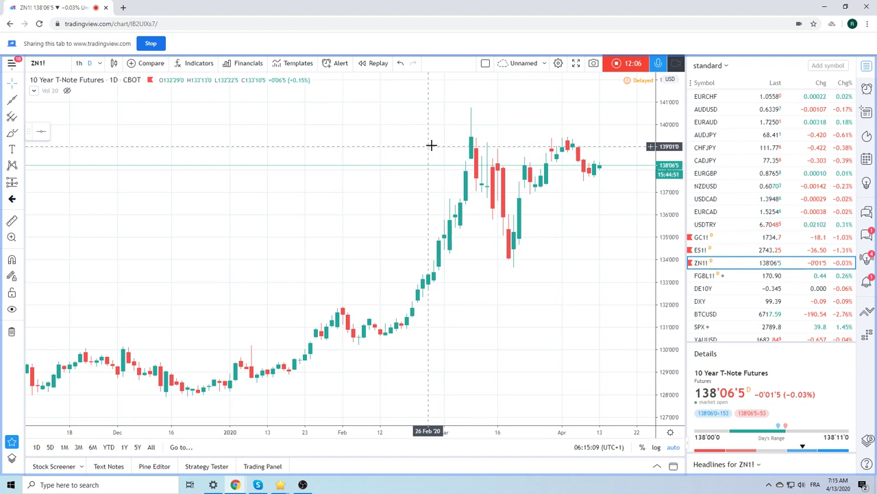
{"action": "scroll", "coordinate": [431, 135], "scroll_direction": "down", "scroll_amount": 2}
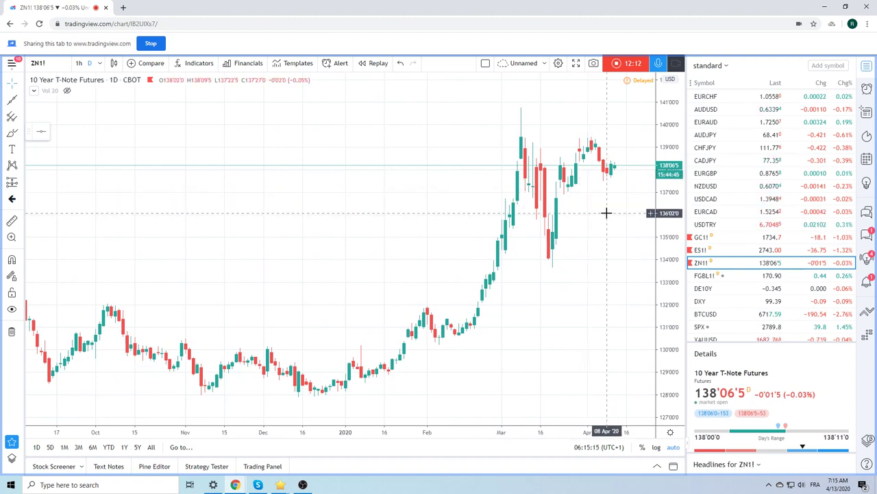
{"action": "scroll", "coordinate": [720, 221], "scroll_direction": "up", "scroll_amount": 3}
- Show the GBPUSD daily chart zoomed in to span December 2019 to mid-April 2020
{"action": "left_click", "coordinate": [709, 112]}
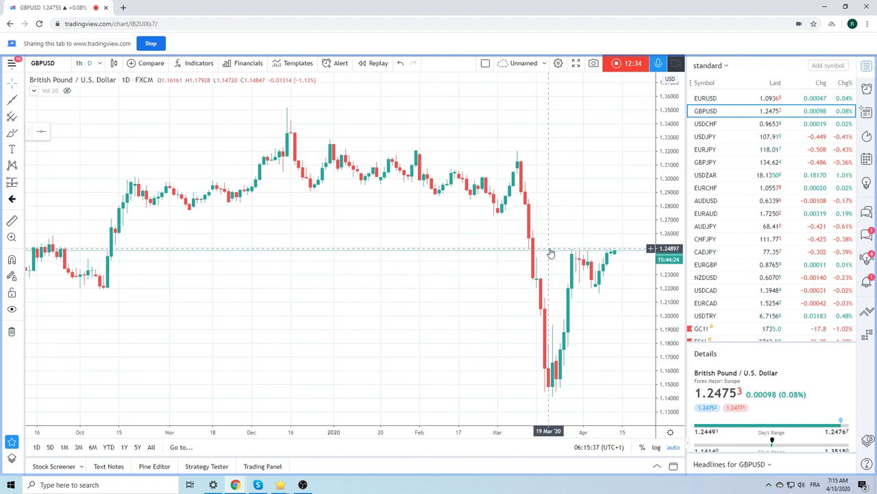
{"action": "scroll", "coordinate": [480, 226], "scroll_direction": "up", "scroll_amount": 3}
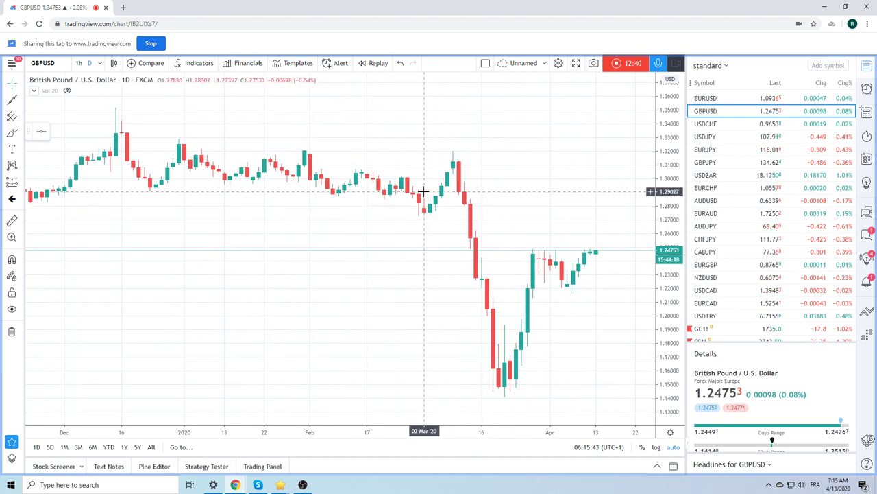
{"action": "mouse_move", "coordinate": [306, 486]}
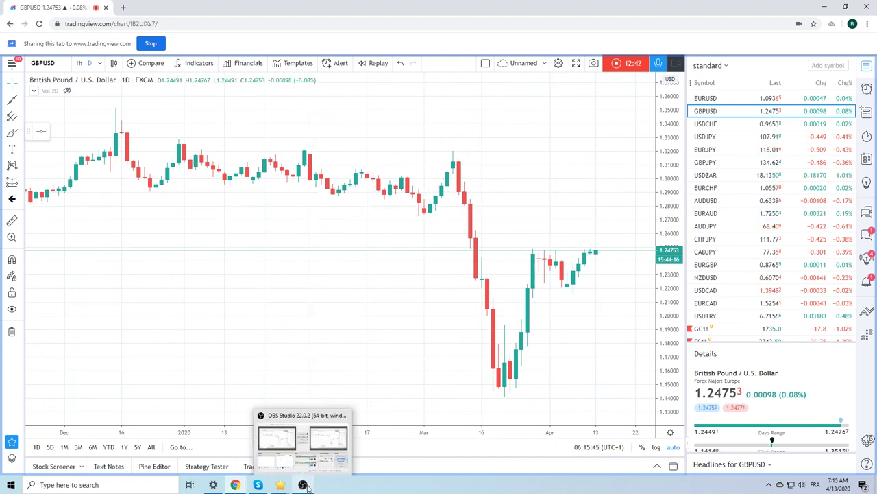